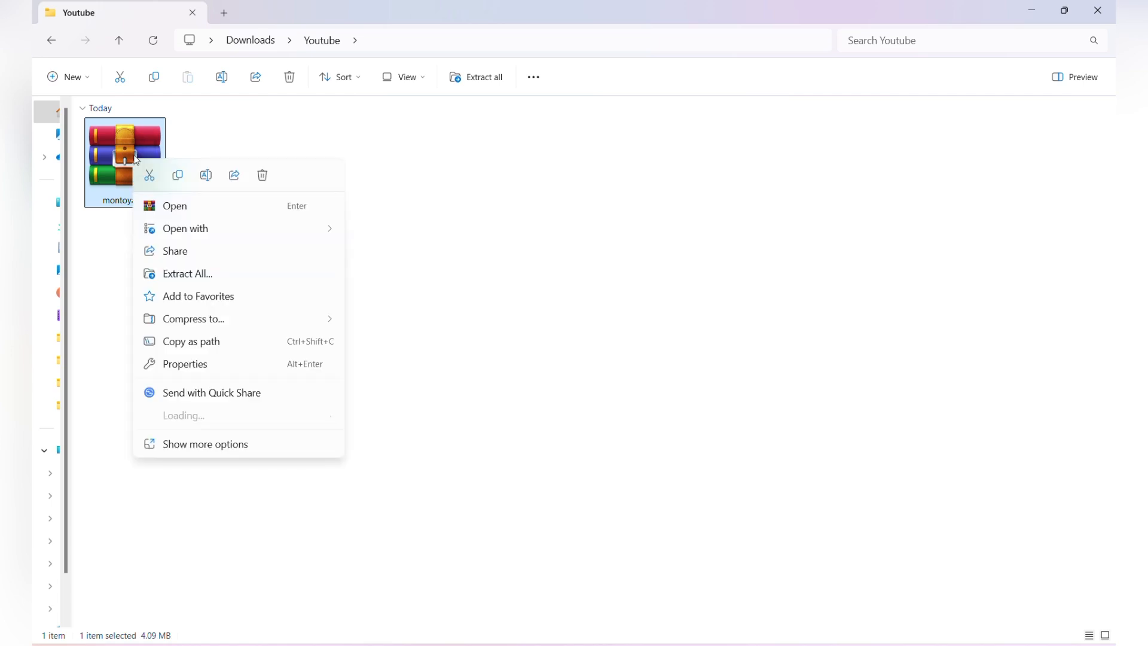
Extract the montoya-15 archive into its own montoya-15 folder and delete the original archive.
{"action": "mouse_move", "coordinate": [243, 416]}
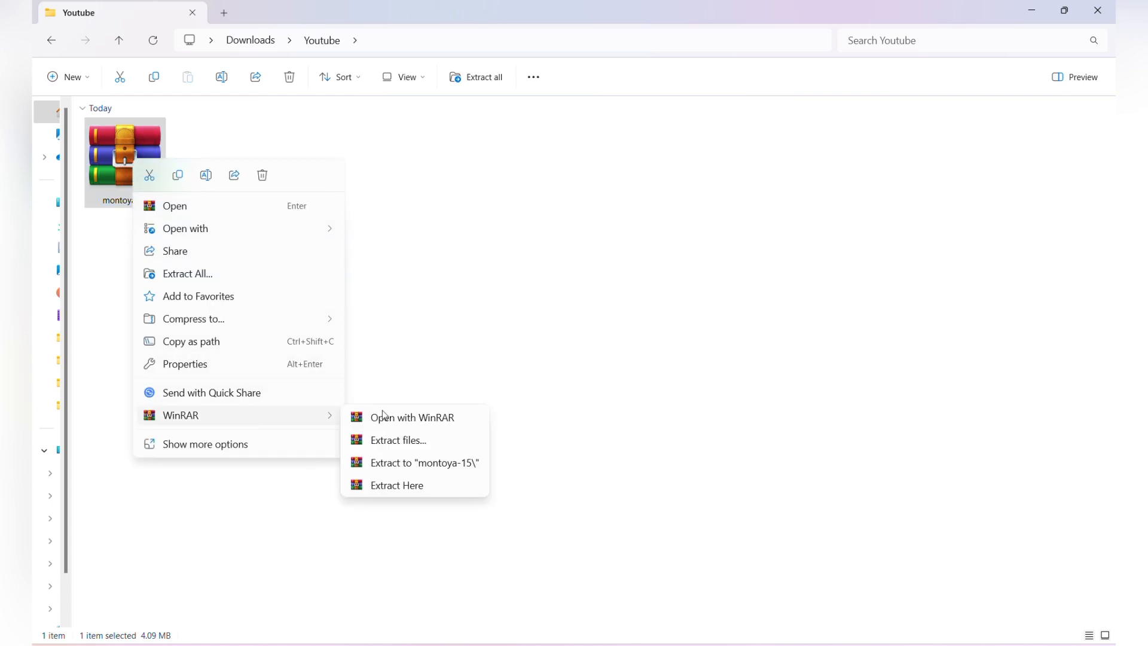
{"action": "left_click", "coordinate": [442, 464]}
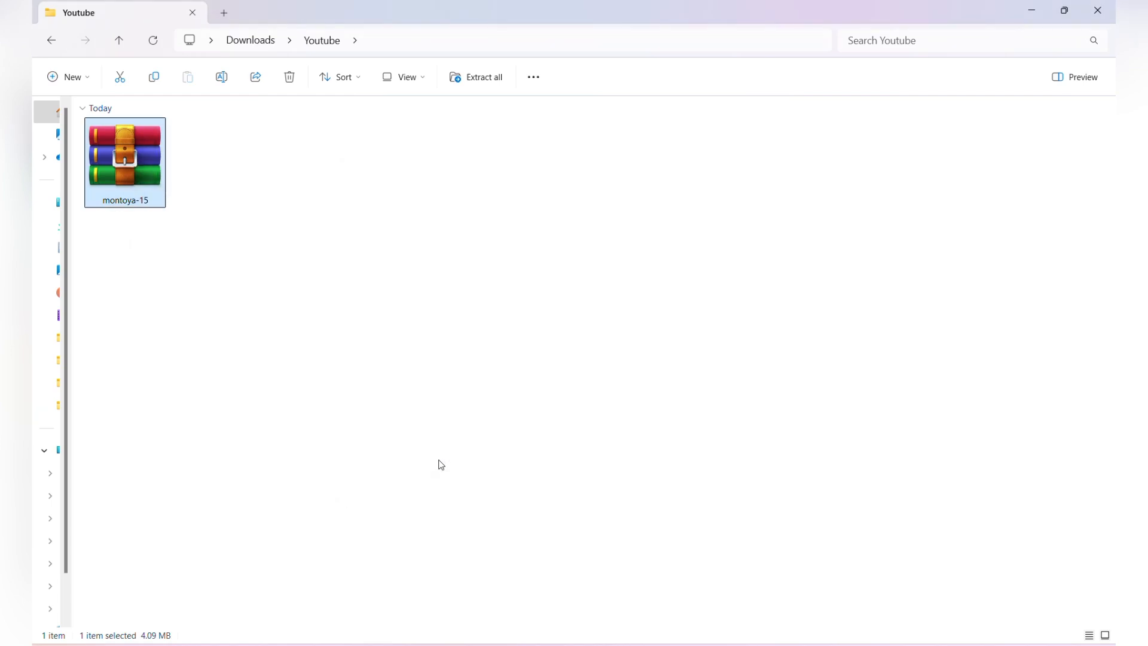
{"action": "key", "text": "Delete"}
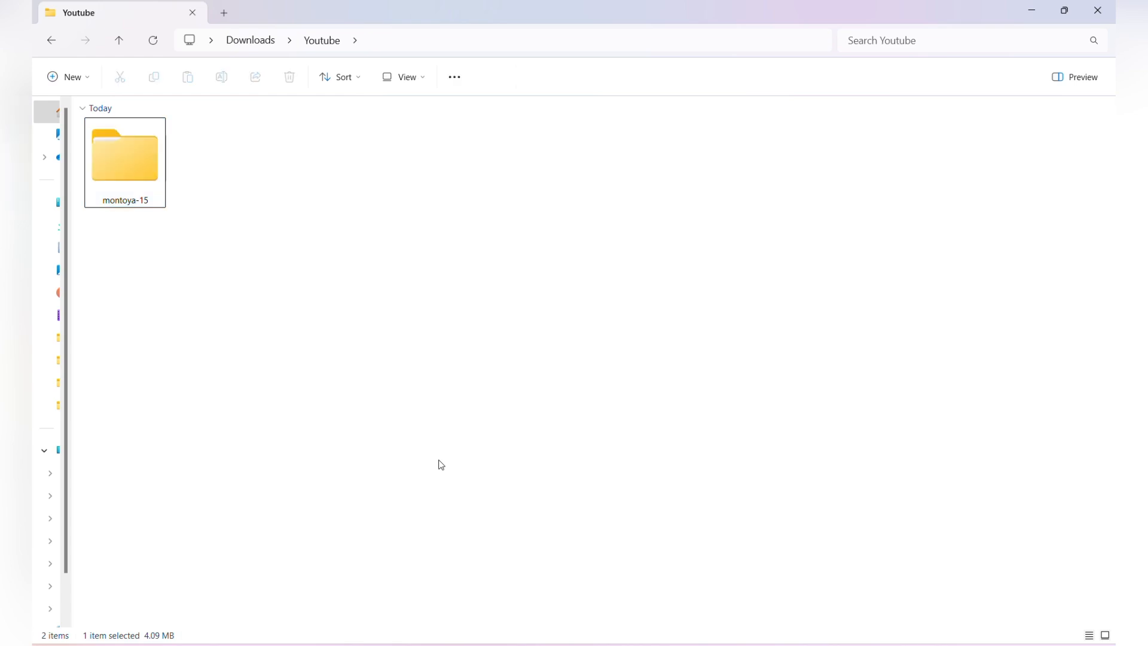
Open the inner montoya-15 folder, showing its contents as large icons with the montoya zip selected.
{"action": "double_click", "coordinate": [121, 206]}
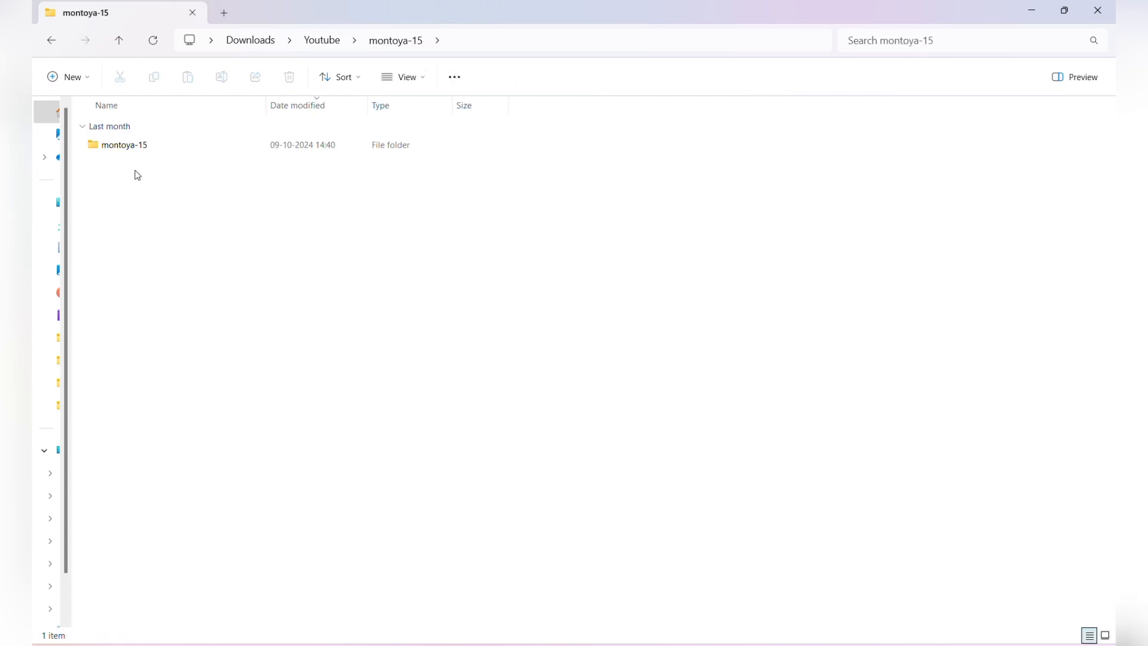
{"action": "double_click", "coordinate": [186, 145]}
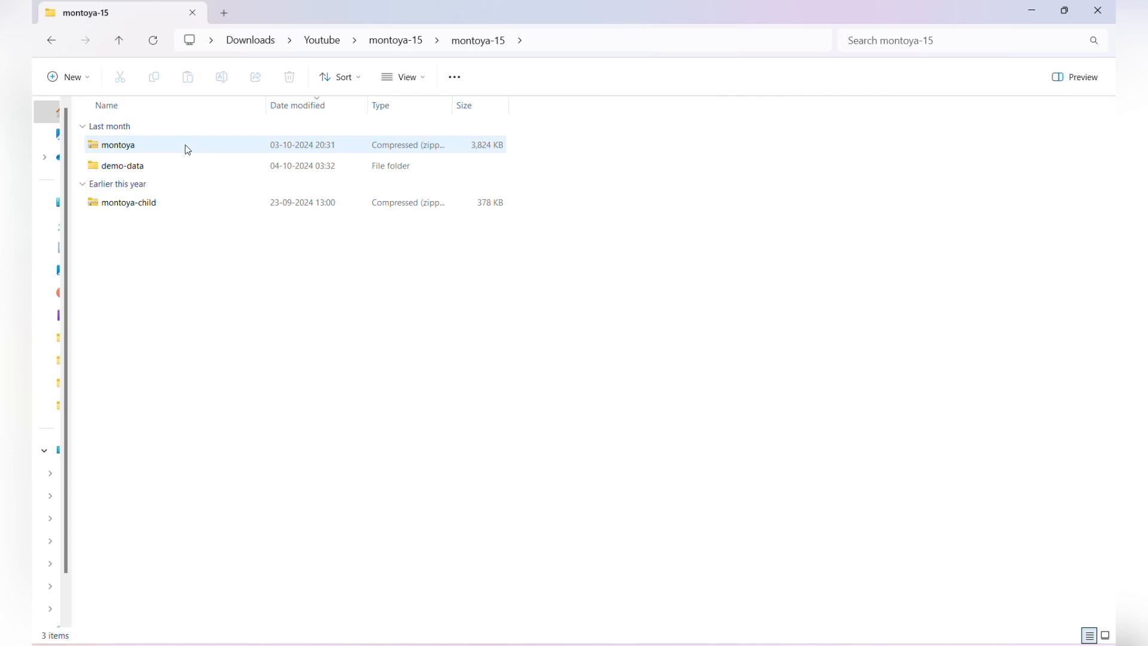
{"action": "key", "text": "ctrl+shift+2"}
{"action": "left_click", "coordinate": [138, 174]}
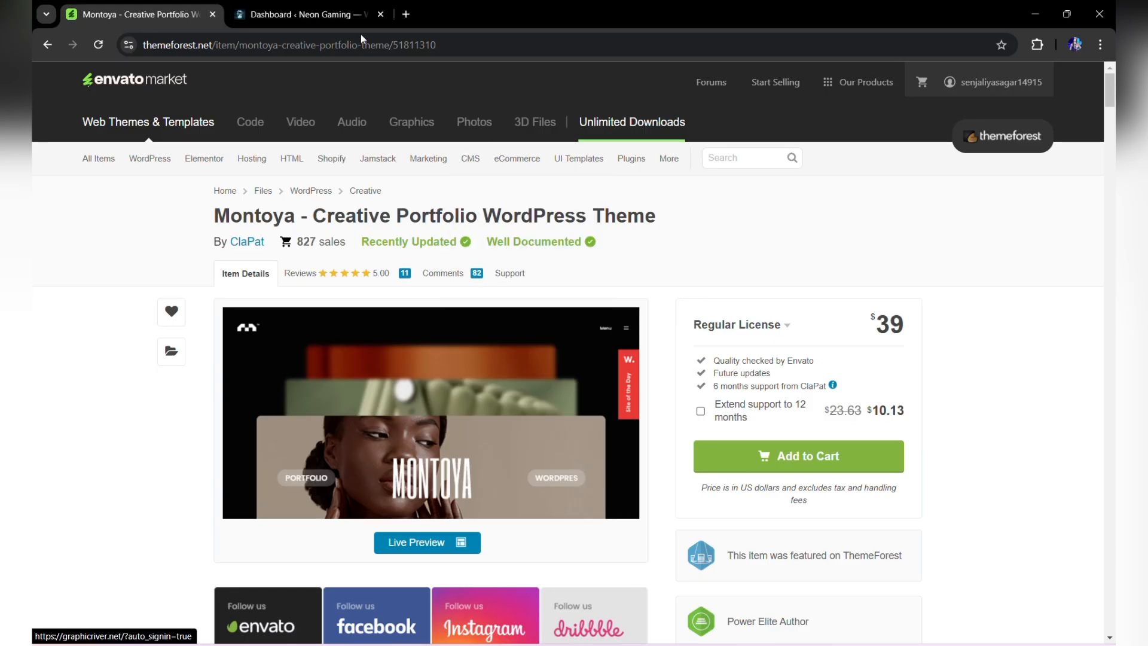
Switch to the WordPress dashboard in Chrome and install a new theme by uploading montoya.zip.
{"action": "left_click", "coordinate": [259, 7]}
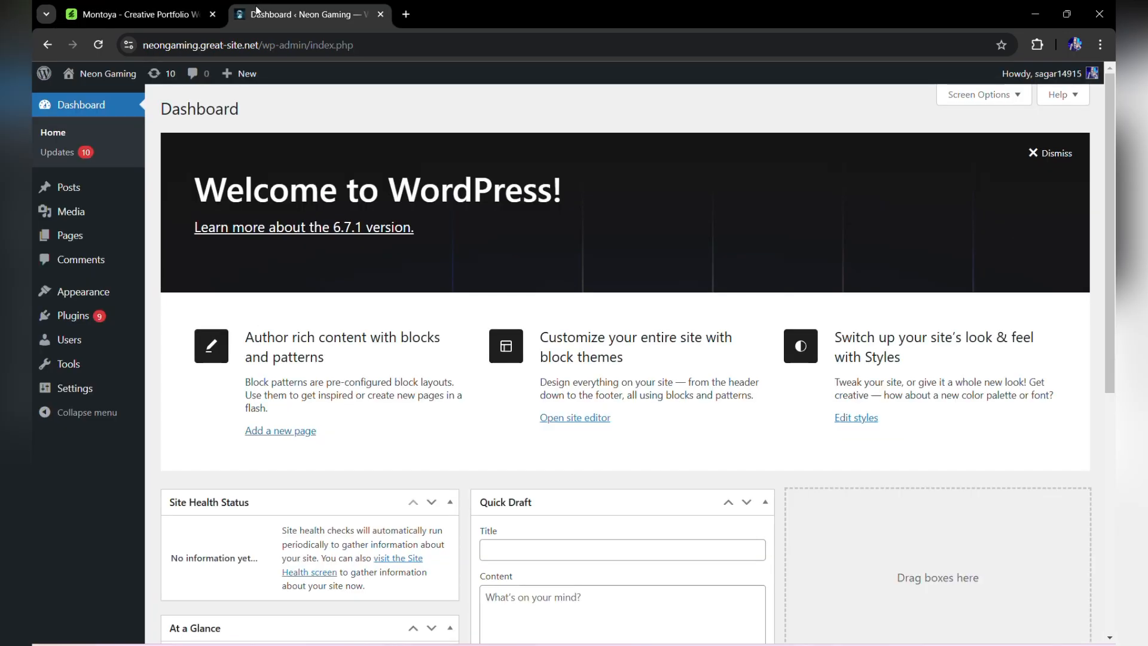
{"action": "mouse_move", "coordinate": [84, 292]}
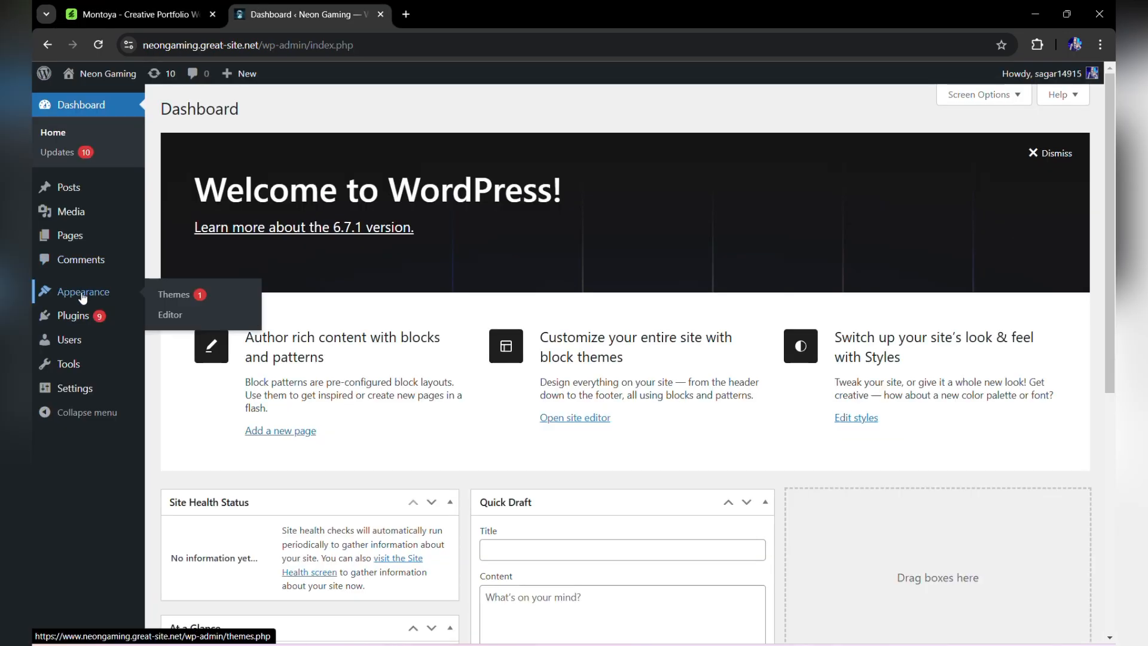
{"action": "left_click", "coordinate": [164, 295]}
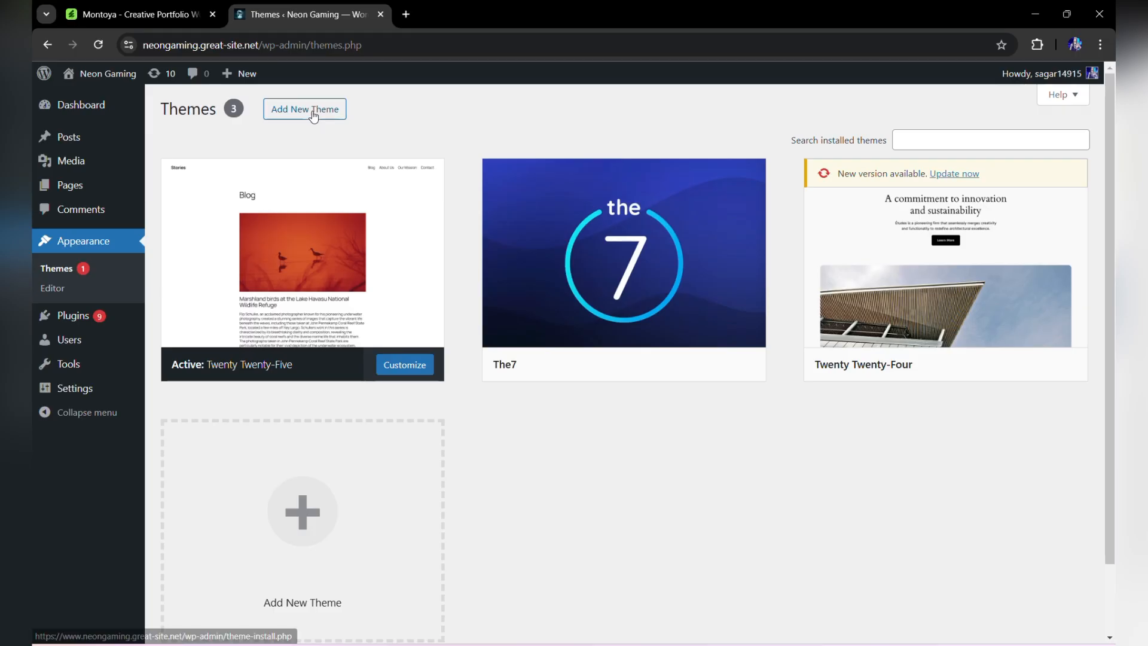
{"action": "left_click", "coordinate": [314, 113]}
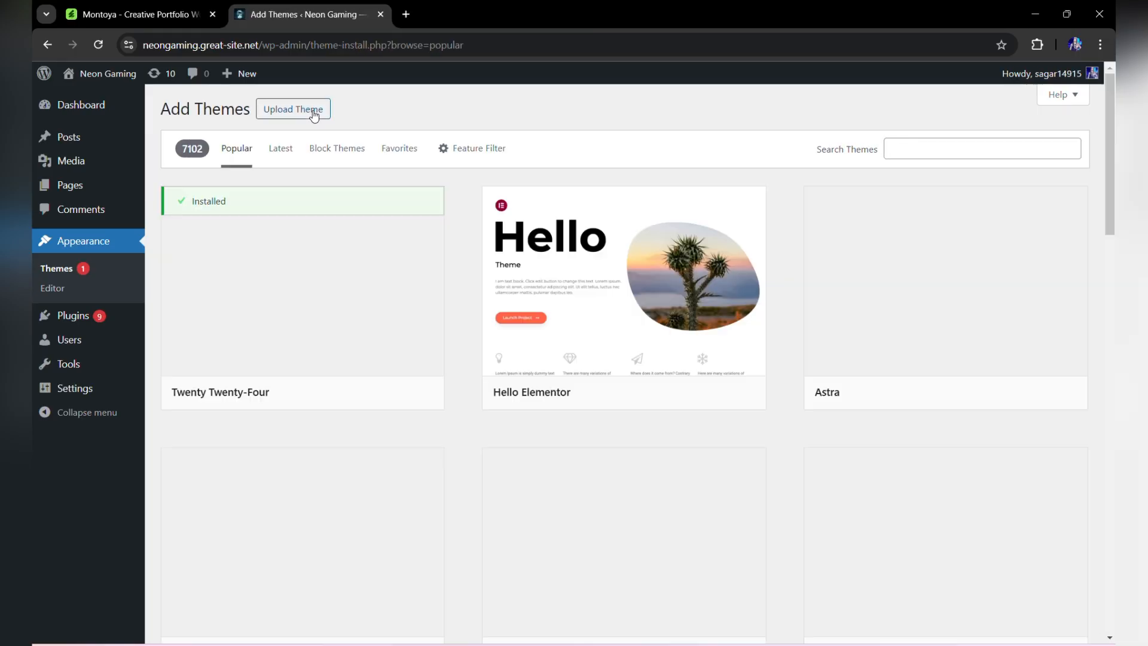
{"action": "left_click", "coordinate": [314, 114]}
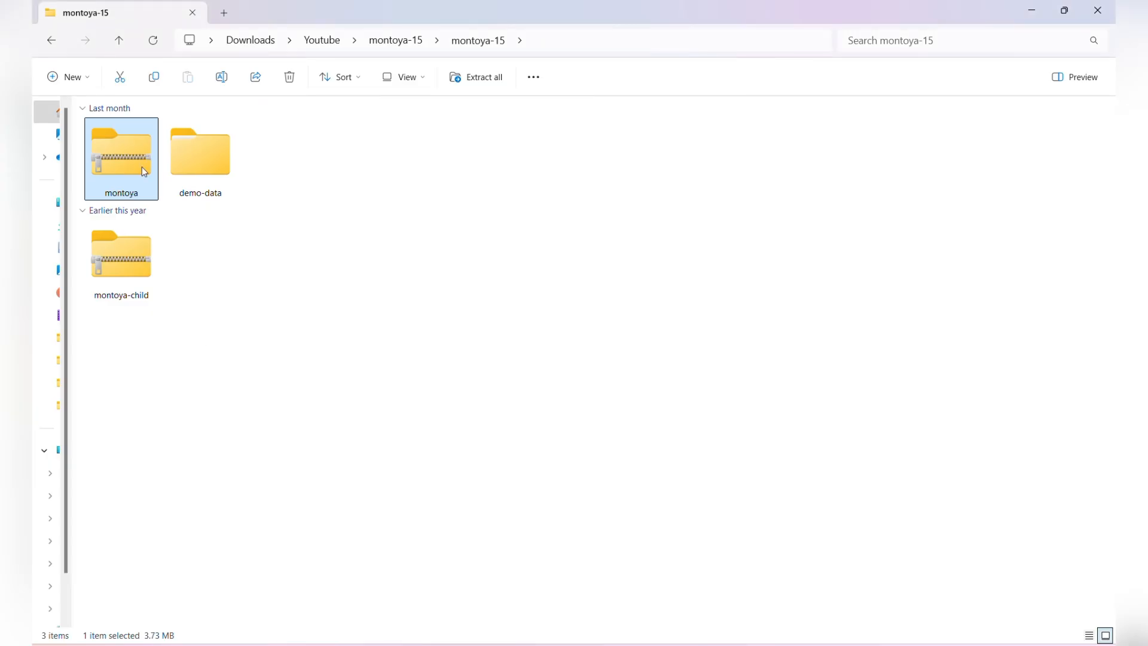
{"action": "left_click_drag", "start_coordinate": [133, 166], "coordinate": [529, 239]}
{"action": "left_click", "coordinate": [741, 242]}
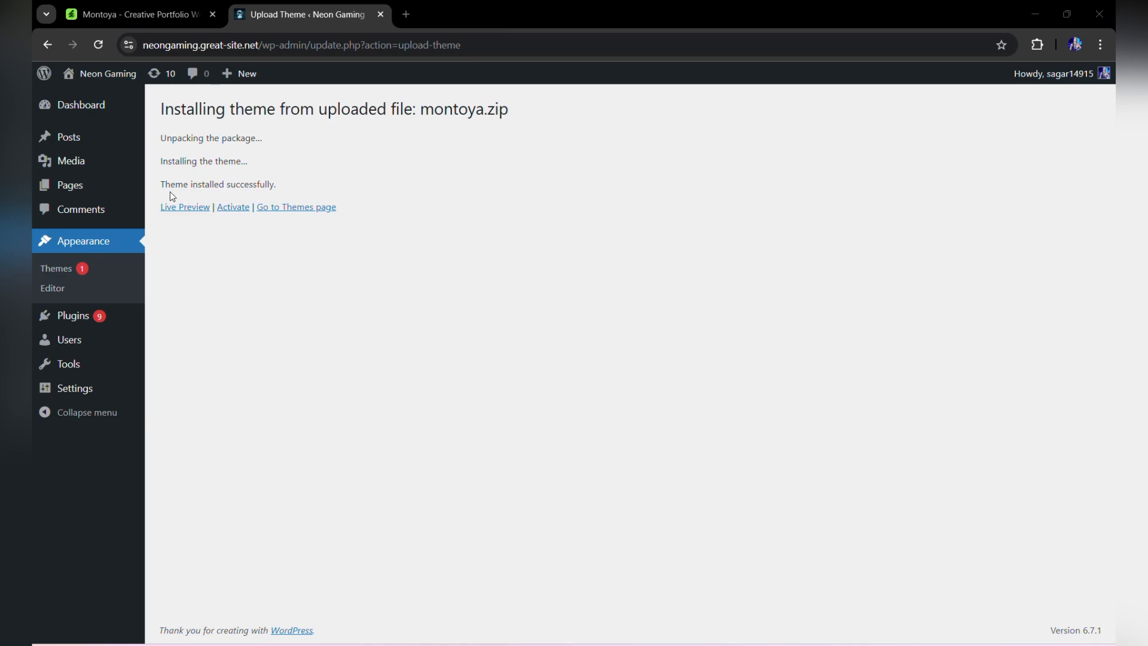
Activate the uploaded Montoya theme and start its setup wizard.
{"action": "left_click_drag", "start_coordinate": [160, 185], "coordinate": [279, 189]}
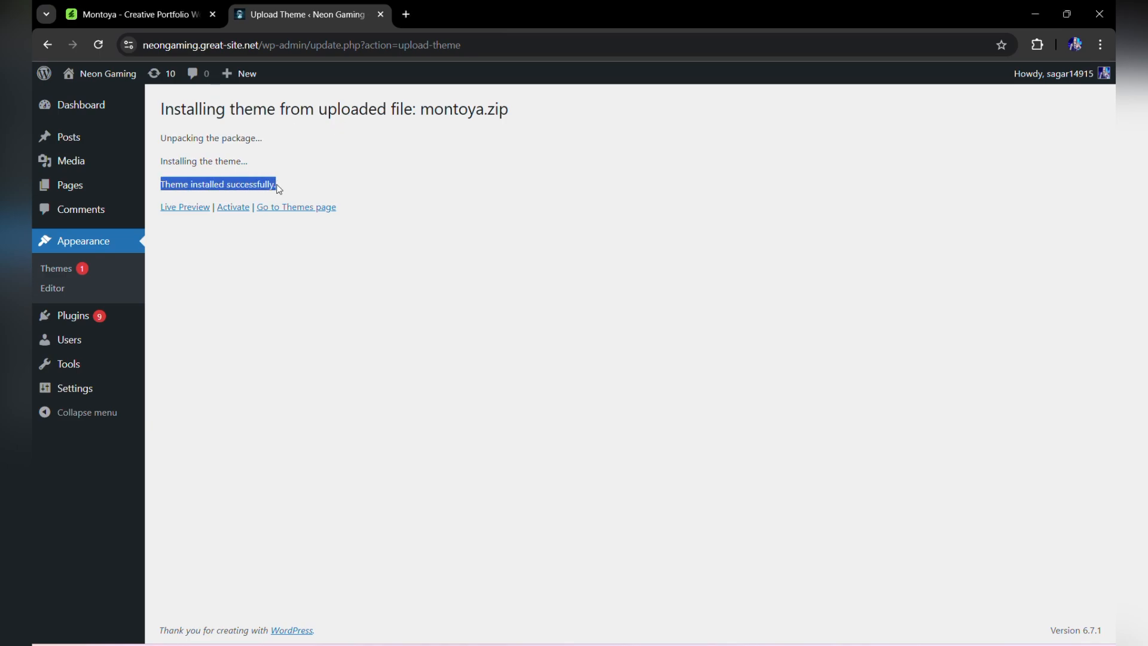
{"action": "left_click", "coordinate": [241, 209]}
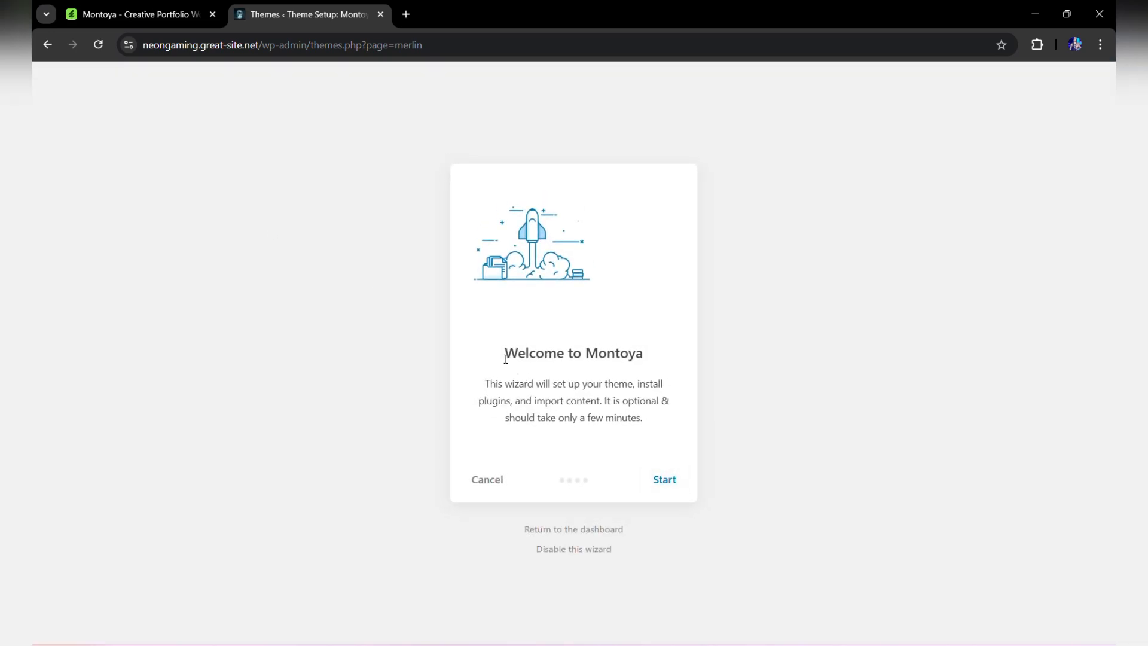
{"action": "left_click_drag", "start_coordinate": [505, 353], "coordinate": [645, 358]}
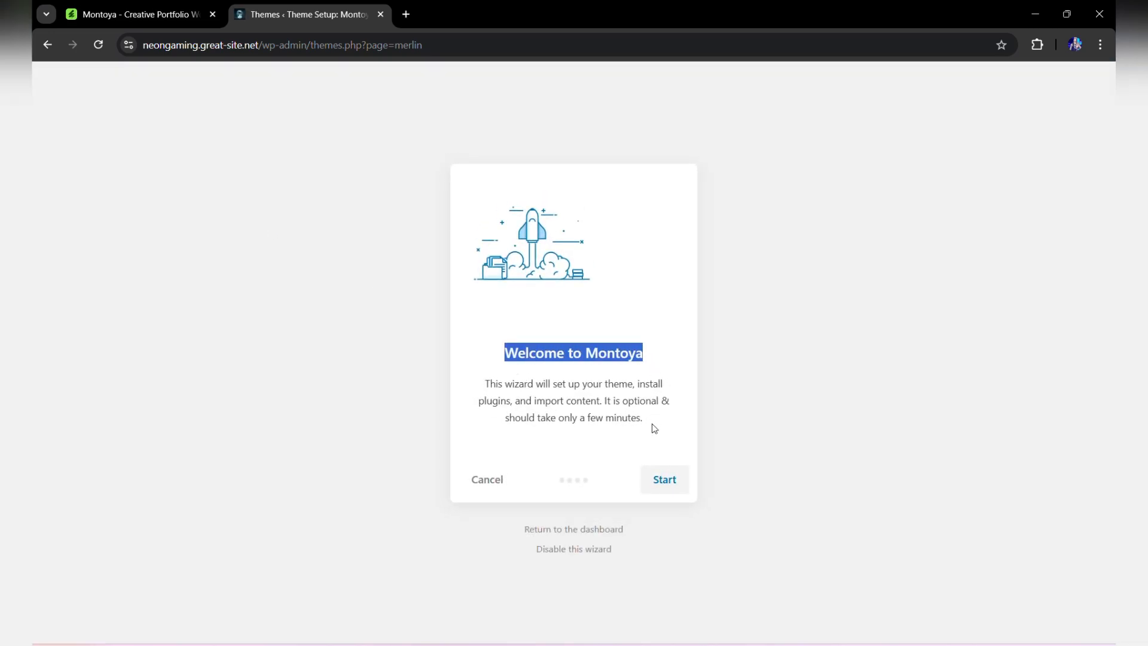
{"action": "left_click", "coordinate": [667, 479]}
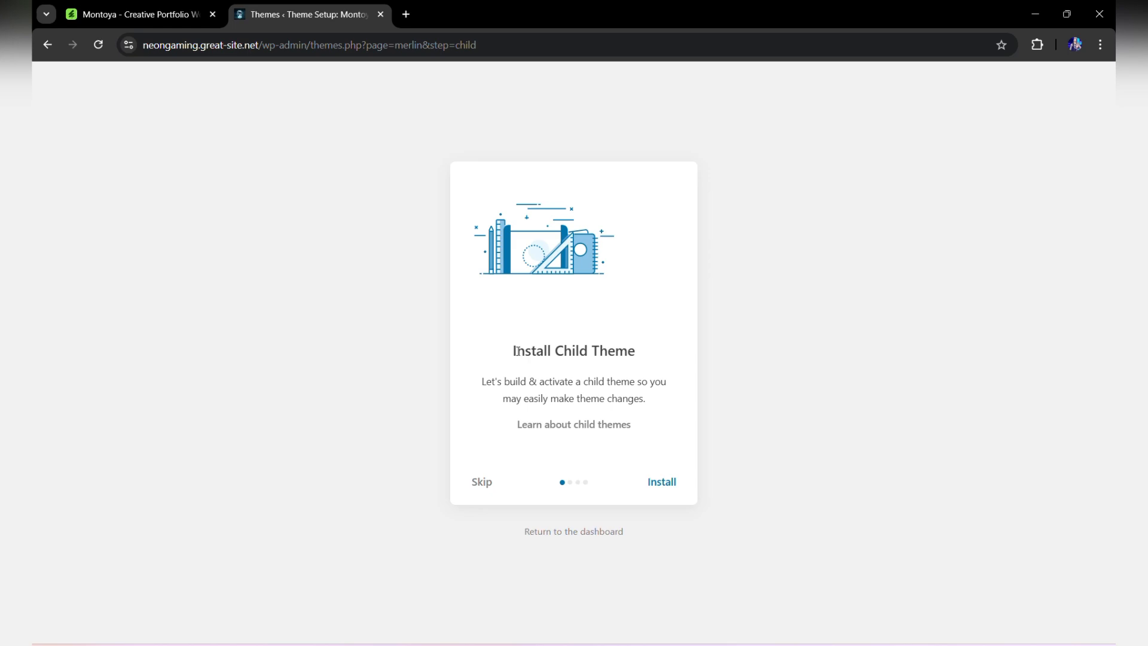
Install the child theme, including the Montoya Core Plugin, Contact Form 7 and Montoya Gutenberg Blocks plugins, through the setup wizard.
{"action": "left_click_drag", "start_coordinate": [517, 351], "coordinate": [649, 354]}
{"action": "left_click", "coordinate": [658, 482]}
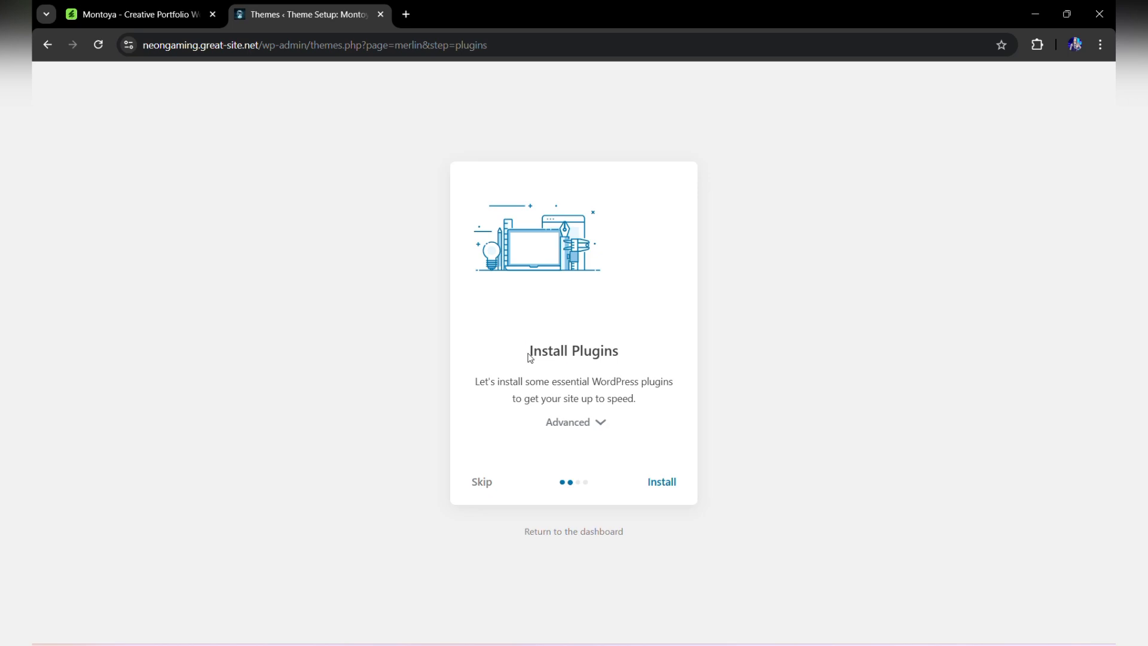
{"action": "left_click_drag", "start_coordinate": [528, 356], "coordinate": [625, 359]}
{"action": "left_click", "coordinate": [599, 423]}
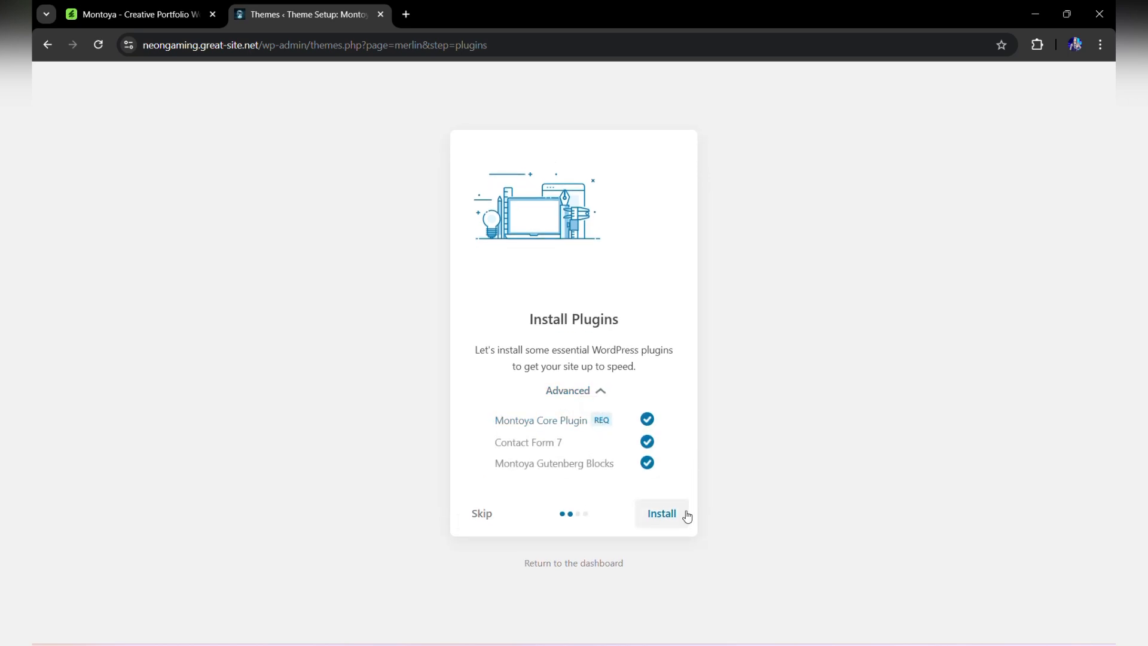
{"action": "left_click", "coordinate": [668, 520]}
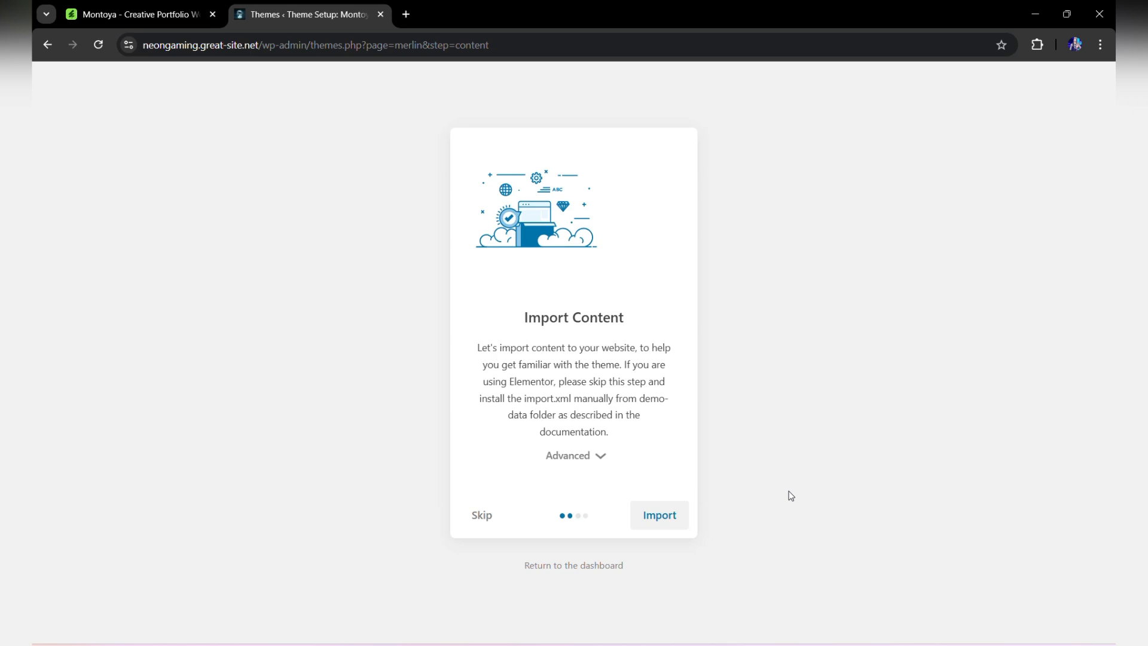
Import the theme's demo content with all the listed options, then finish the wizard by returning to the dashboard.
{"action": "left_click", "coordinate": [591, 457]}
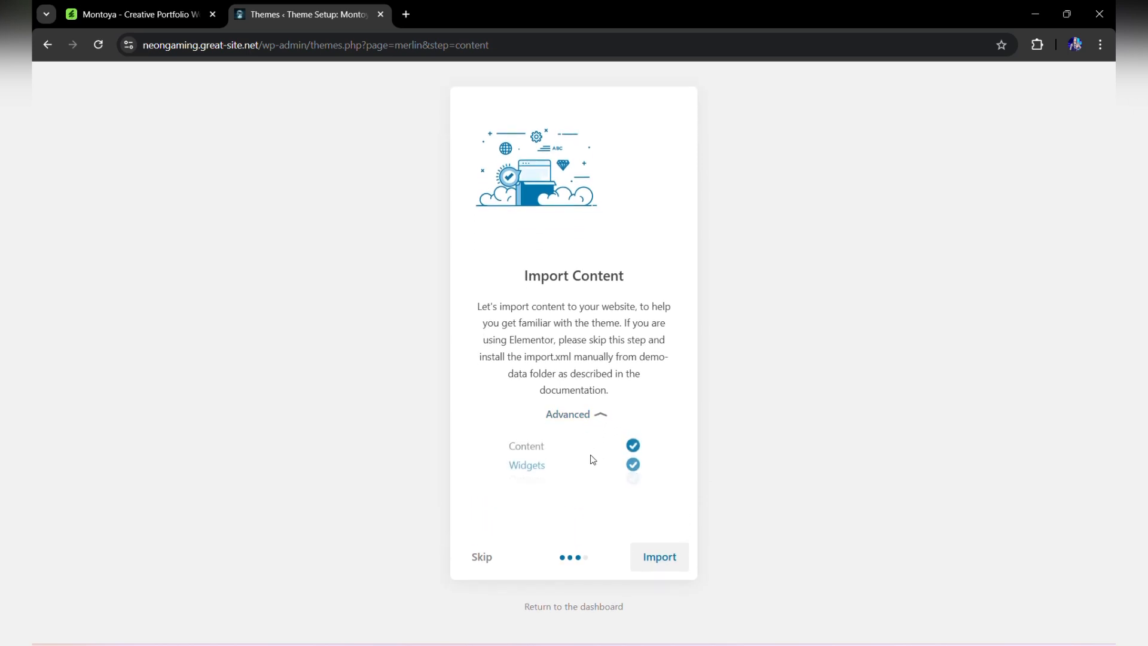
{"action": "left_click", "coordinate": [671, 563]}
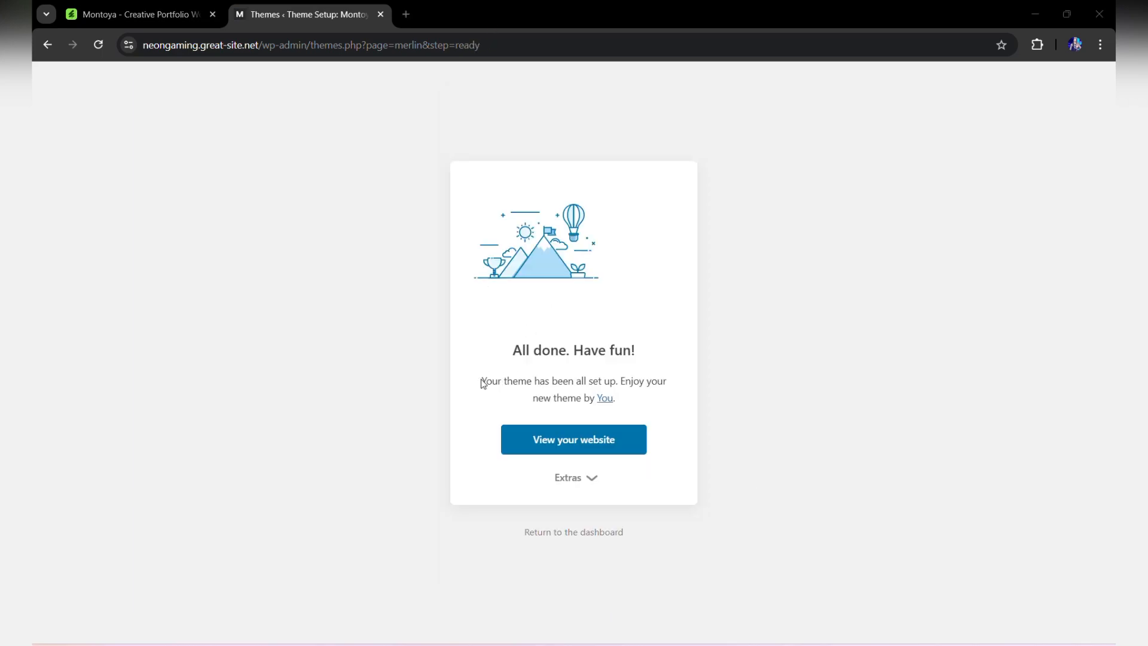
{"action": "left_click_drag", "start_coordinate": [482, 381], "coordinate": [607, 401]}
{"action": "left_click", "coordinate": [622, 405]}
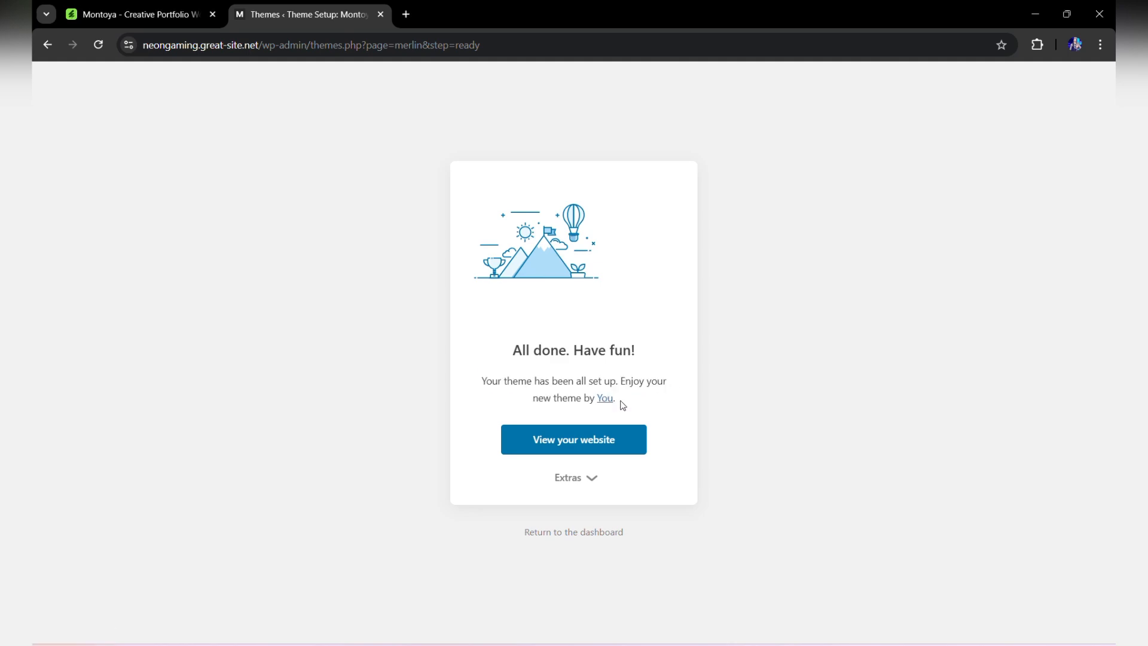
{"action": "left_click", "coordinate": [565, 532]}
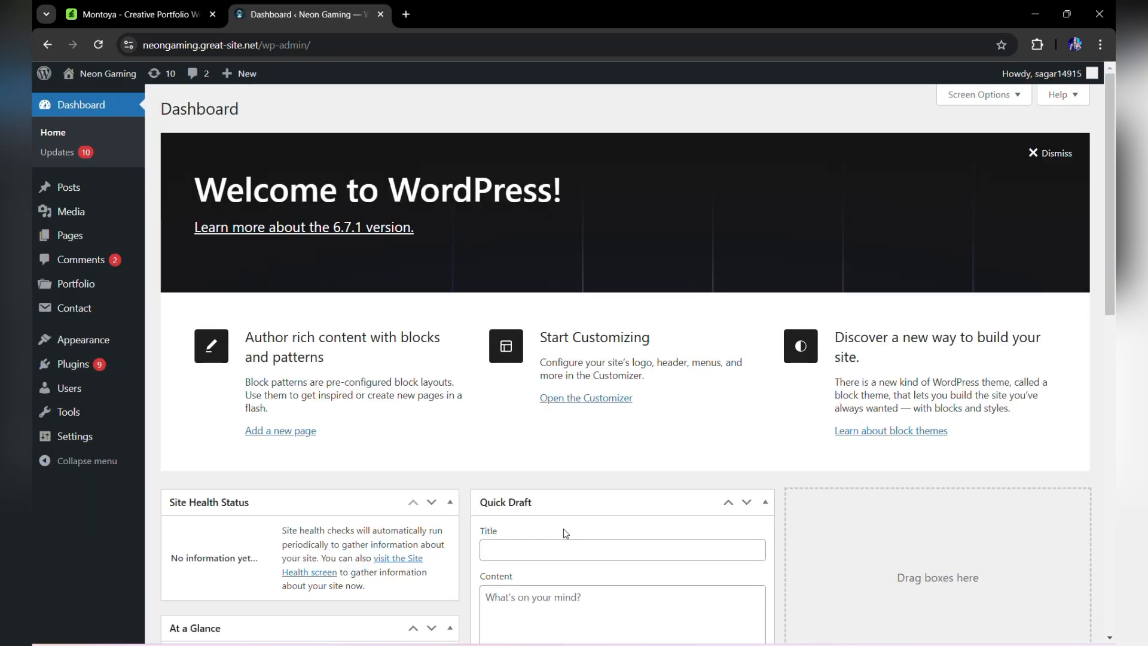
Open the Neon Gaming site's front page in a new browser tab and switch to it.
{"action": "mouse_move", "coordinate": [89, 74]}
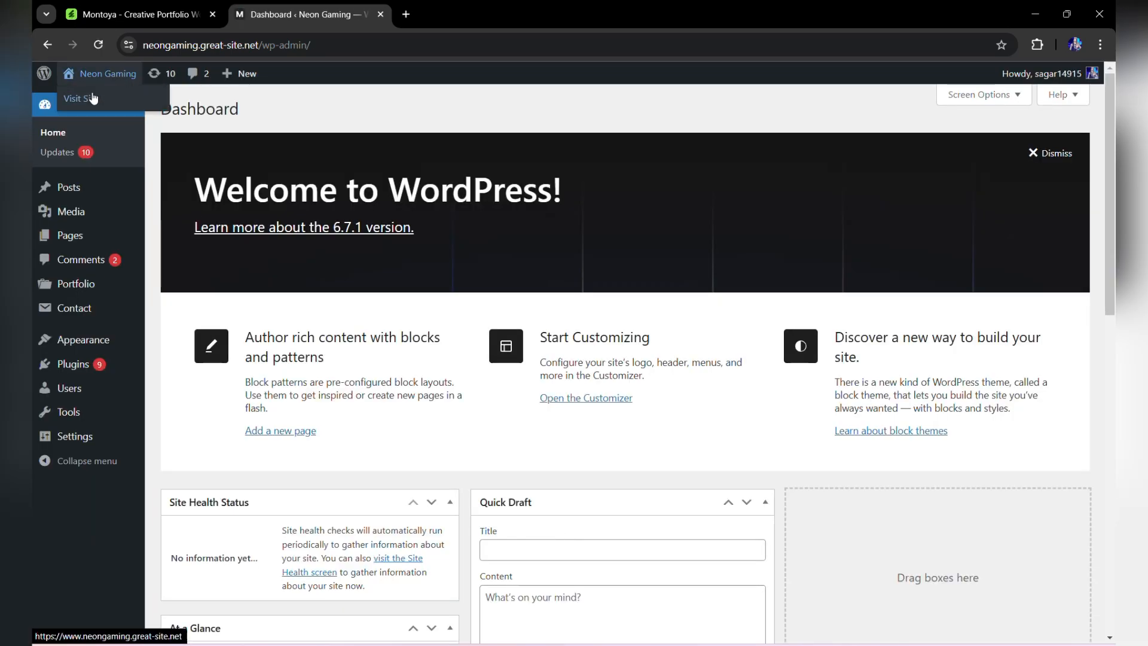
{"action": "right_click", "coordinate": [91, 99]}
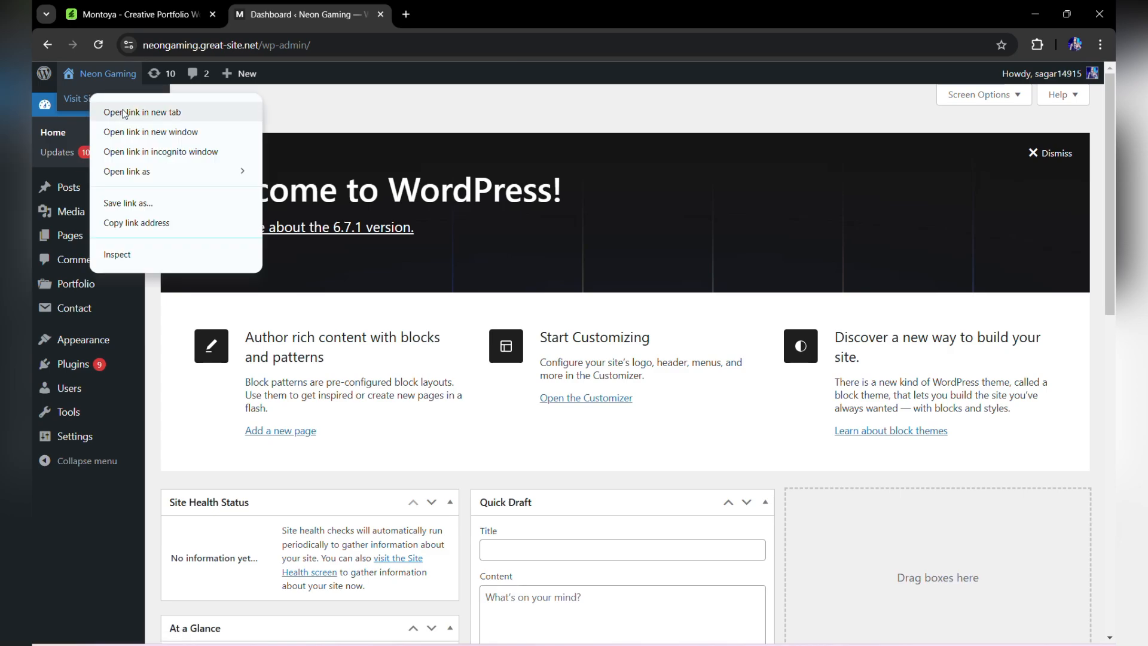
{"action": "left_click", "coordinate": [124, 114]}
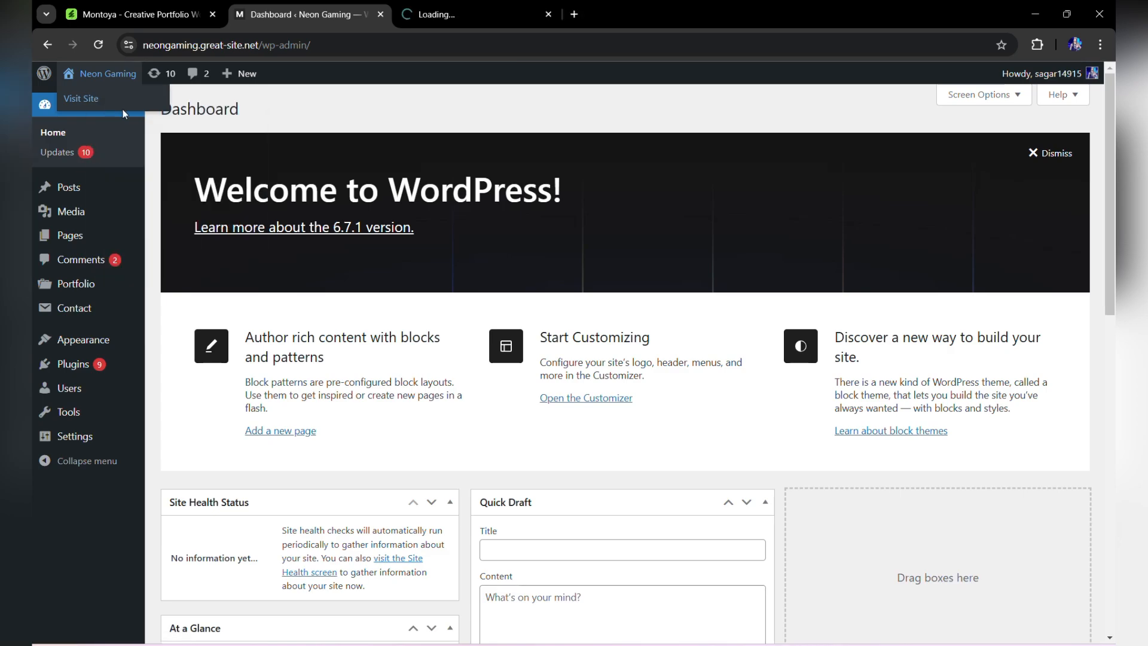
{"action": "left_click", "coordinate": [427, 5]}
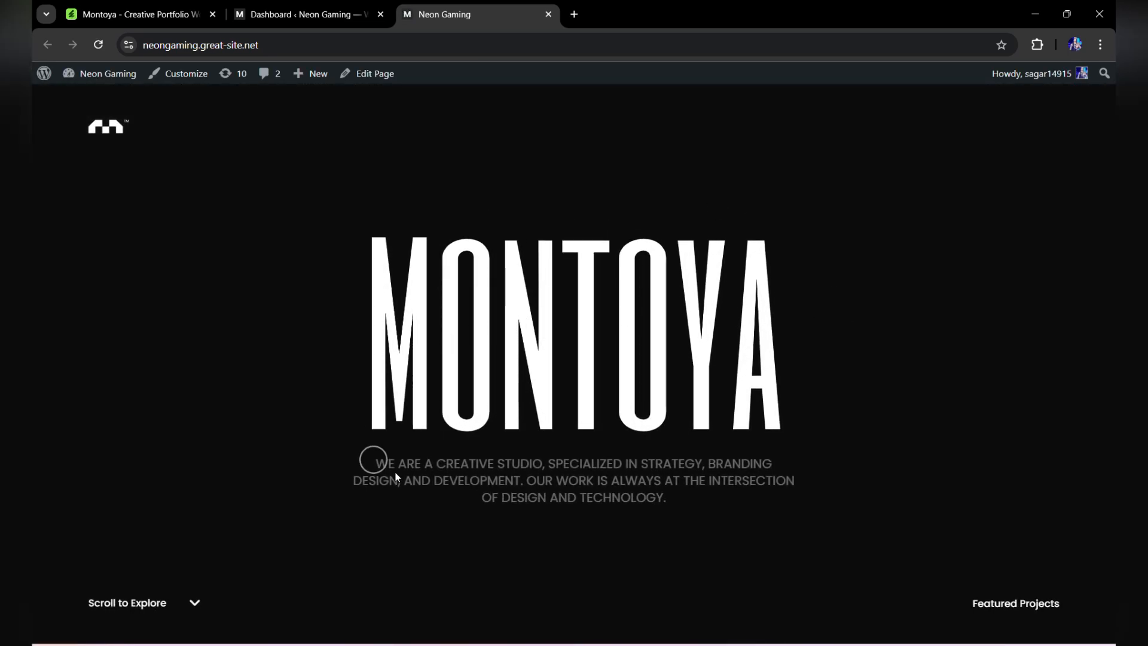
Examine the imported Montoya home page from the hero to the footer, including projects, skills and contact sections, and return to its start.
{"action": "scroll", "coordinate": [470, 476], "scroll_direction": "down", "scroll_amount": 5}
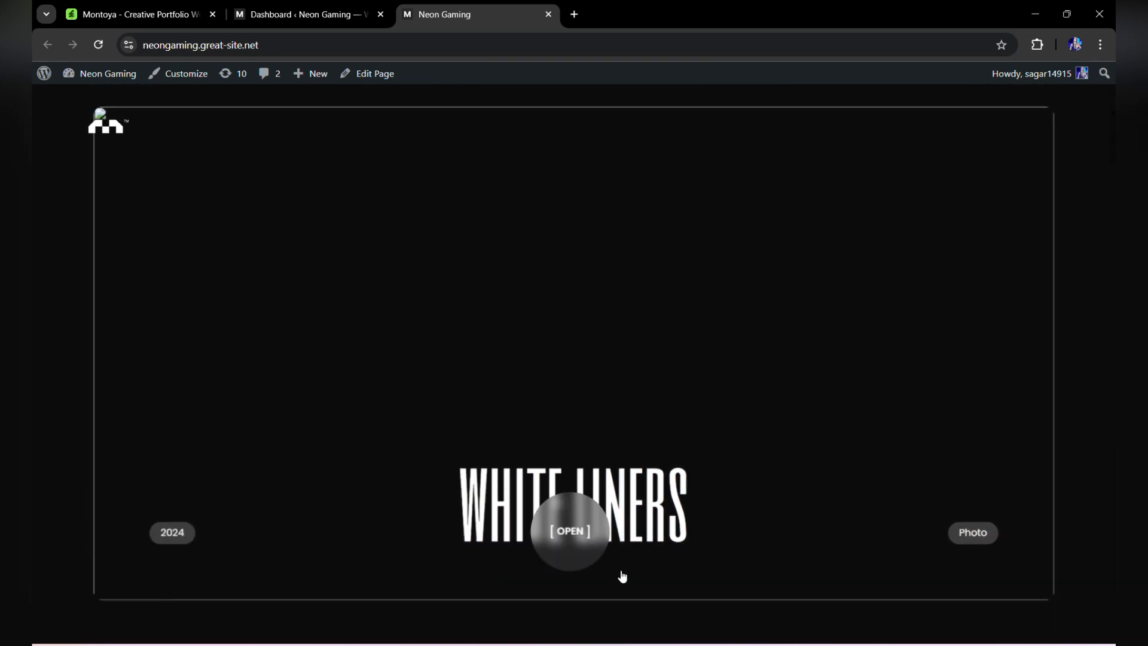
{"action": "scroll", "coordinate": [622, 575], "scroll_direction": "down", "scroll_amount": 3}
{"action": "scroll", "coordinate": [622, 575], "scroll_direction": "down", "scroll_amount": 5}
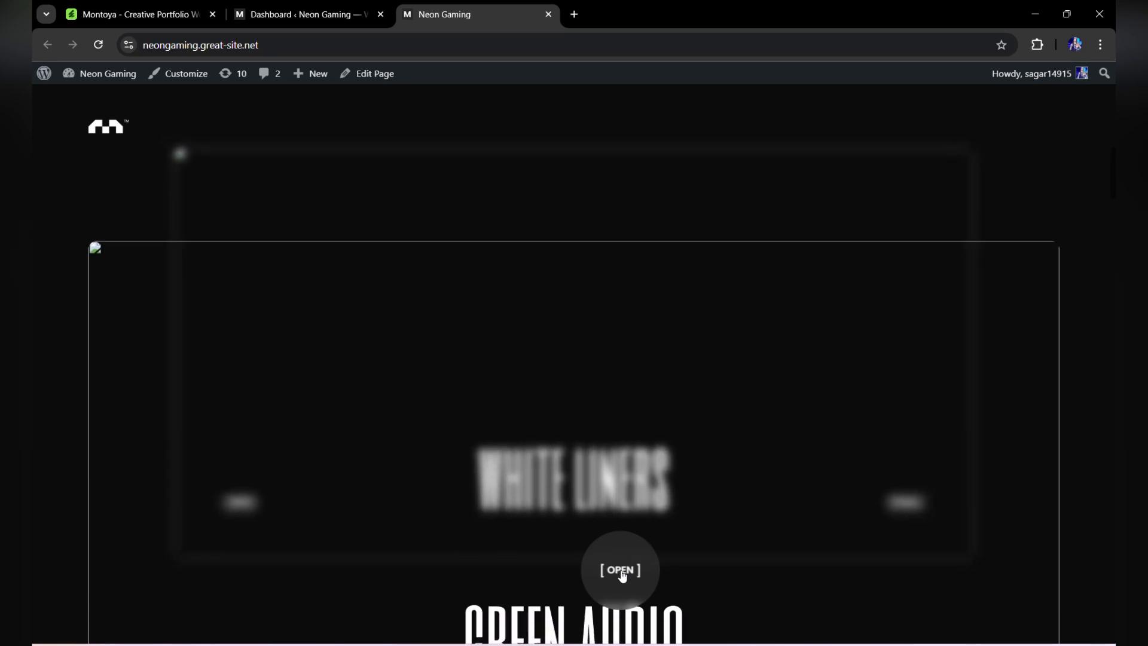
{"action": "scroll", "coordinate": [621, 575], "scroll_direction": "down", "scroll_amount": 5}
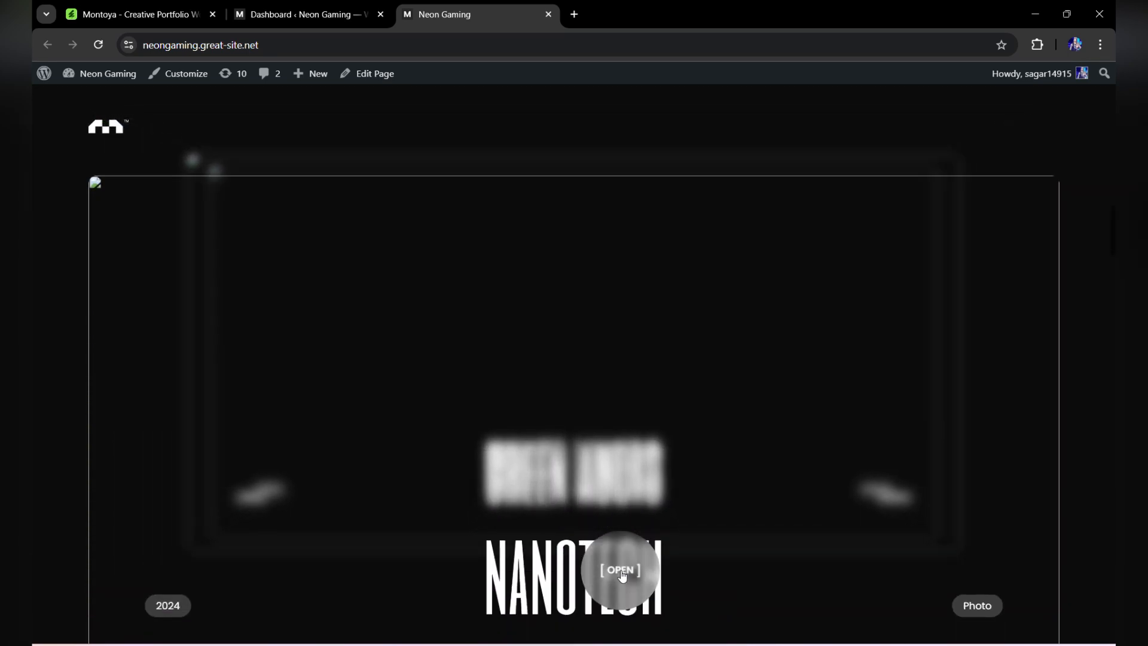
{"action": "scroll", "coordinate": [622, 575], "scroll_direction": "down", "scroll_amount": 6}
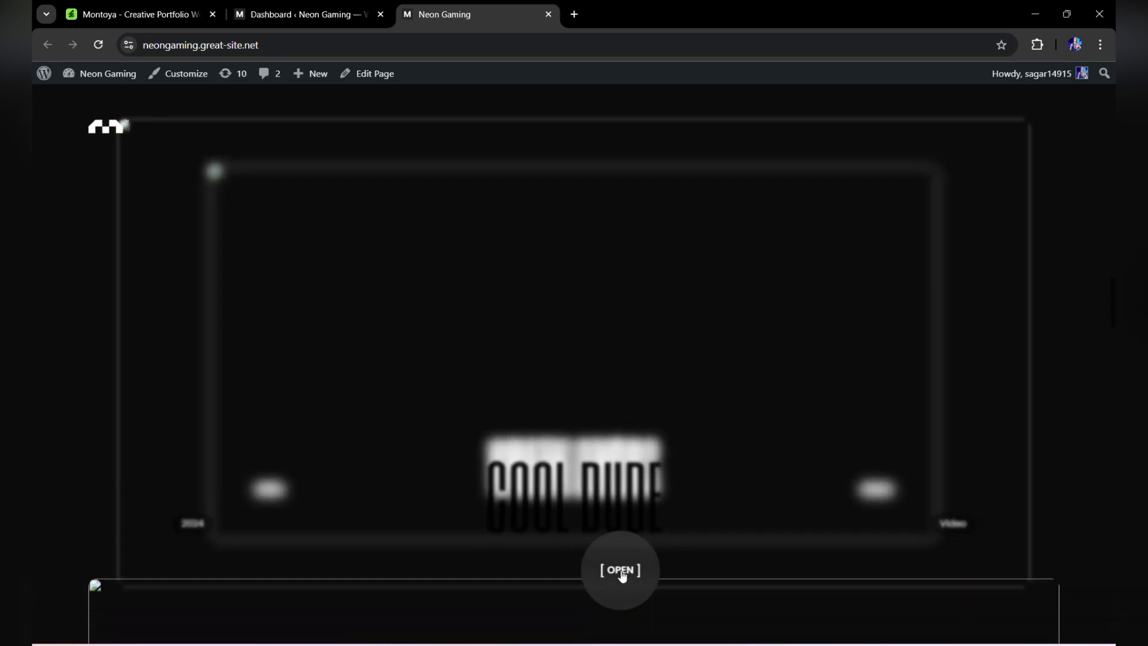
{"action": "scroll", "coordinate": [622, 575], "scroll_direction": "down", "scroll_amount": 6}
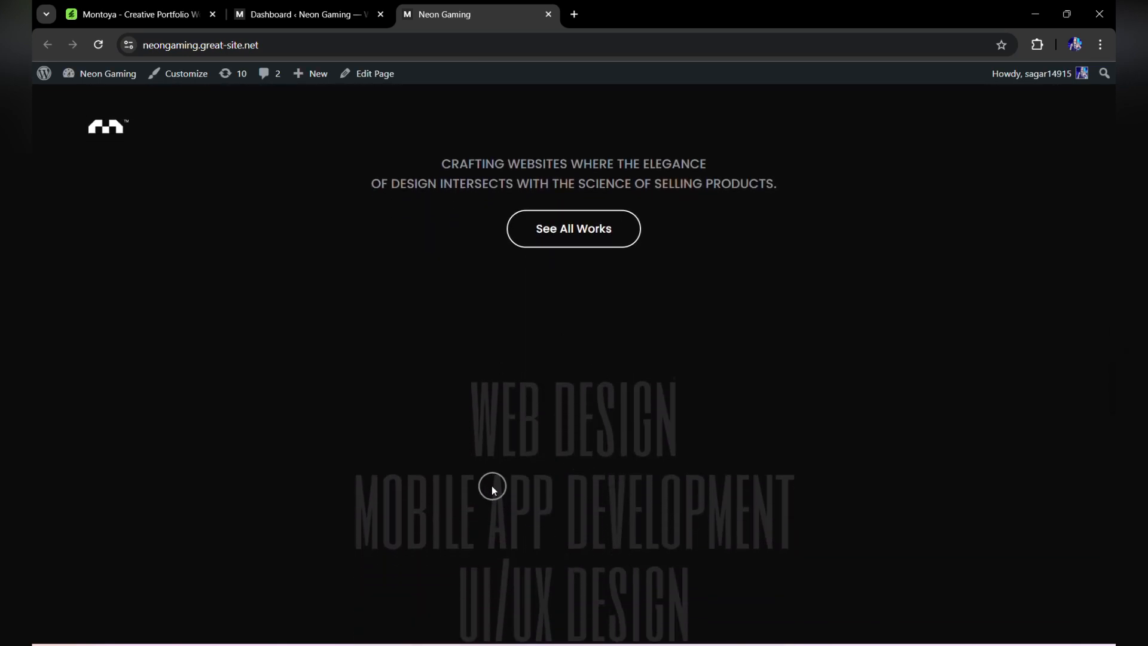
{"action": "scroll", "coordinate": [492, 489], "scroll_direction": "down", "scroll_amount": 5}
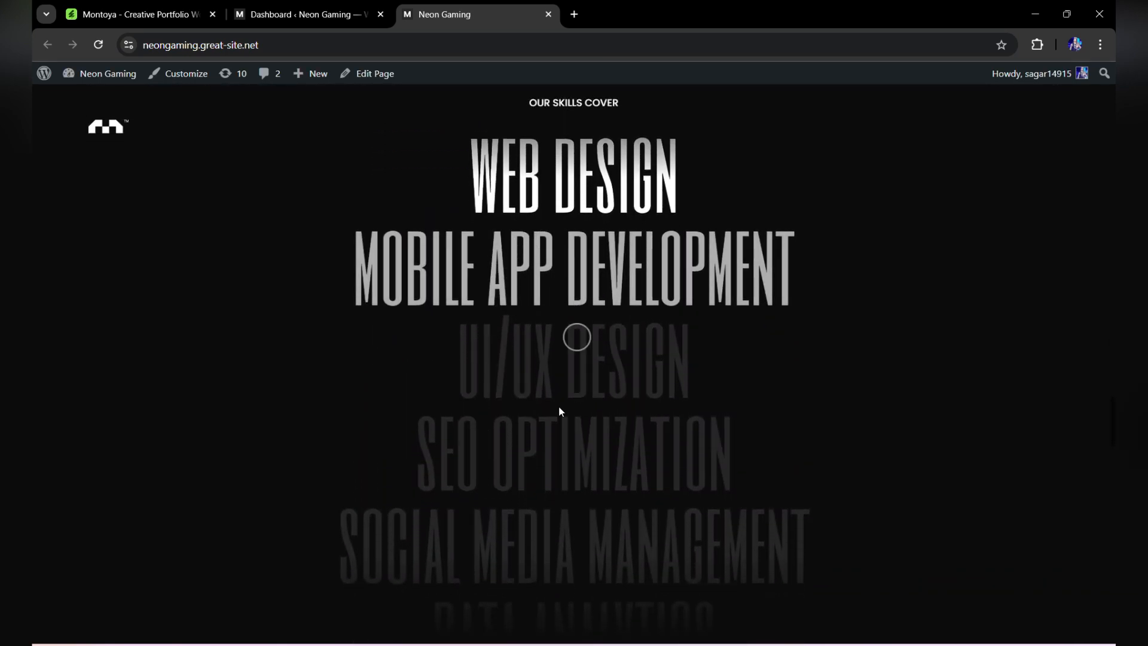
{"action": "scroll", "coordinate": [560, 411], "scroll_direction": "down", "scroll_amount": 4}
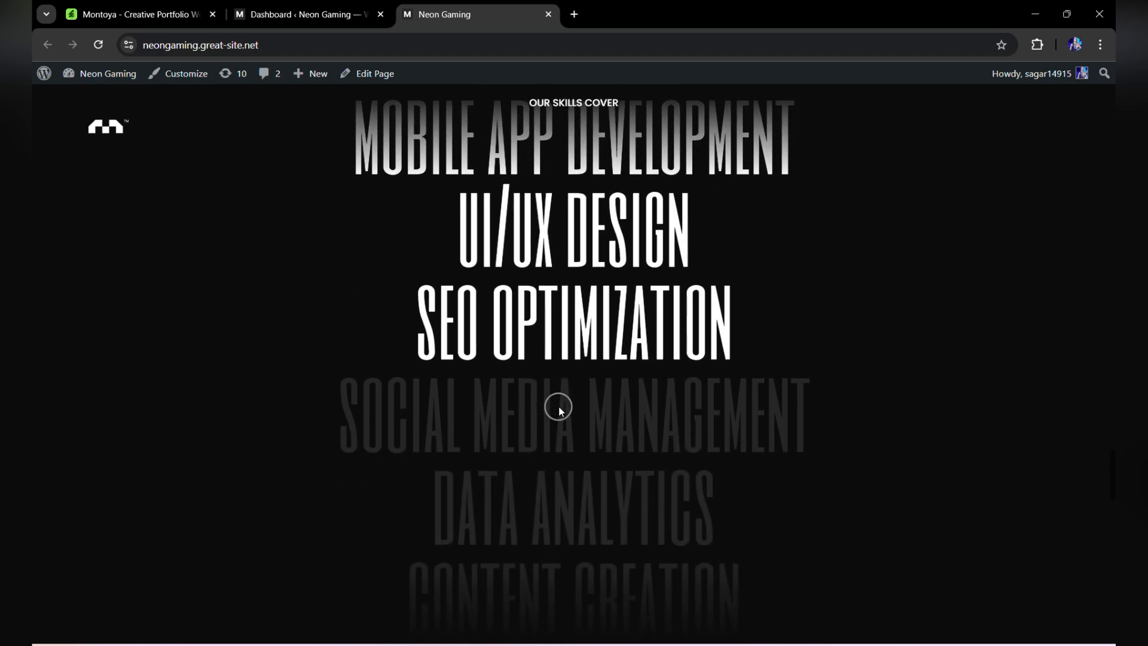
{"action": "scroll", "coordinate": [560, 411], "scroll_direction": "down", "scroll_amount": 4}
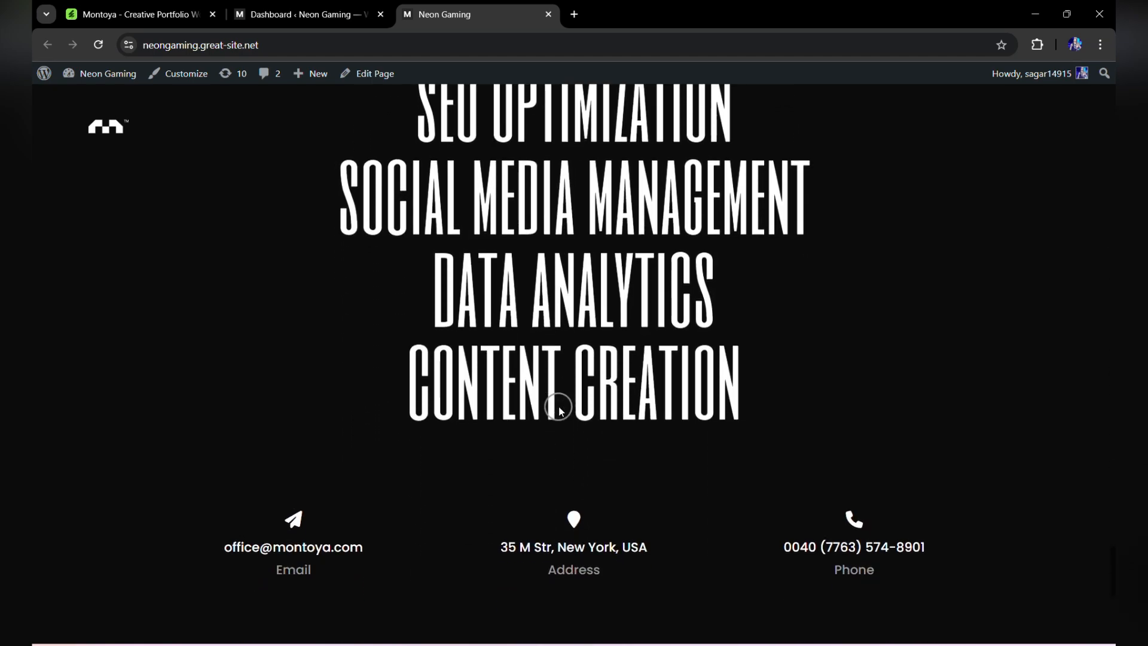
{"action": "scroll", "coordinate": [559, 408], "scroll_direction": "down", "scroll_amount": 5}
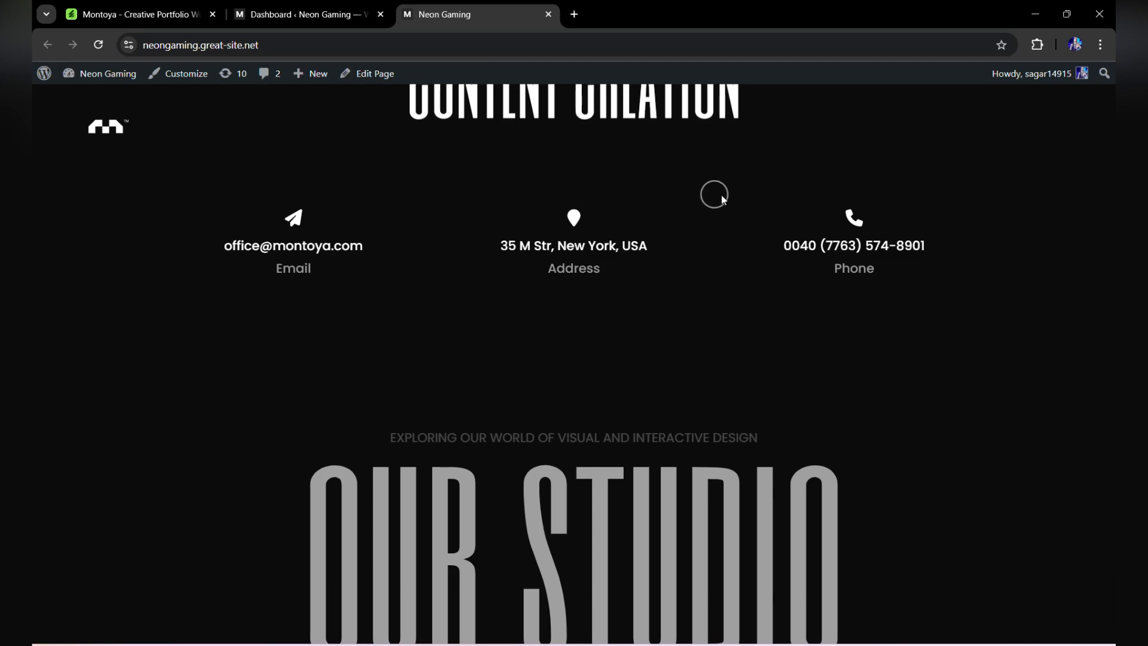
{"action": "scroll", "coordinate": [598, 371], "scroll_direction": "down", "scroll_amount": 4}
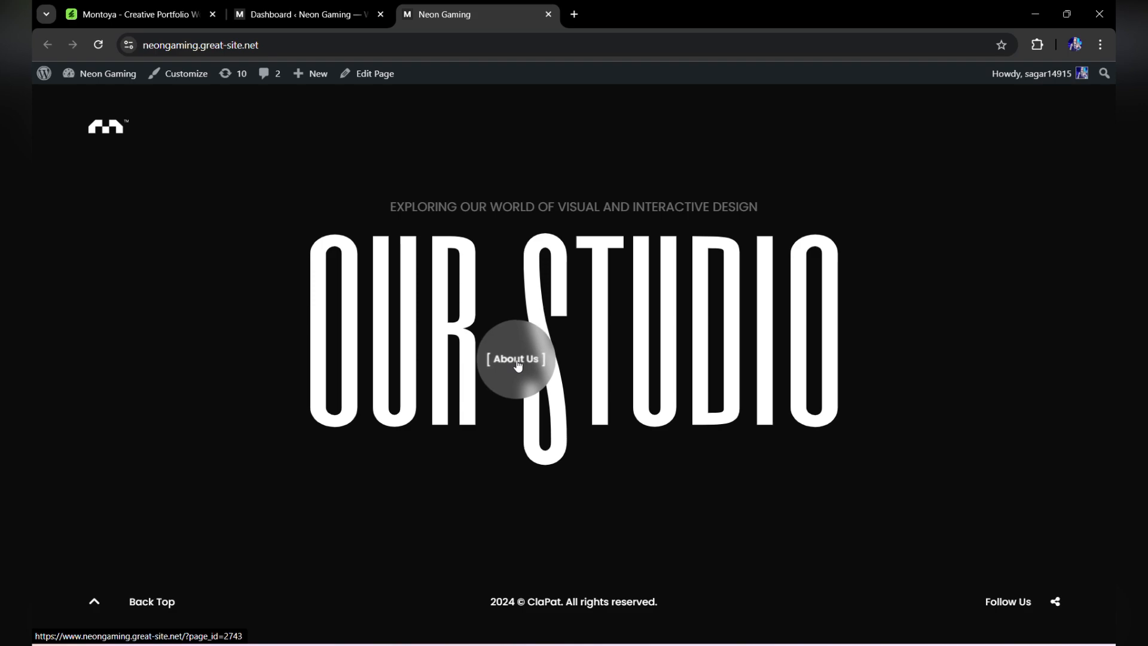
{"action": "left_click", "coordinate": [96, 604]}
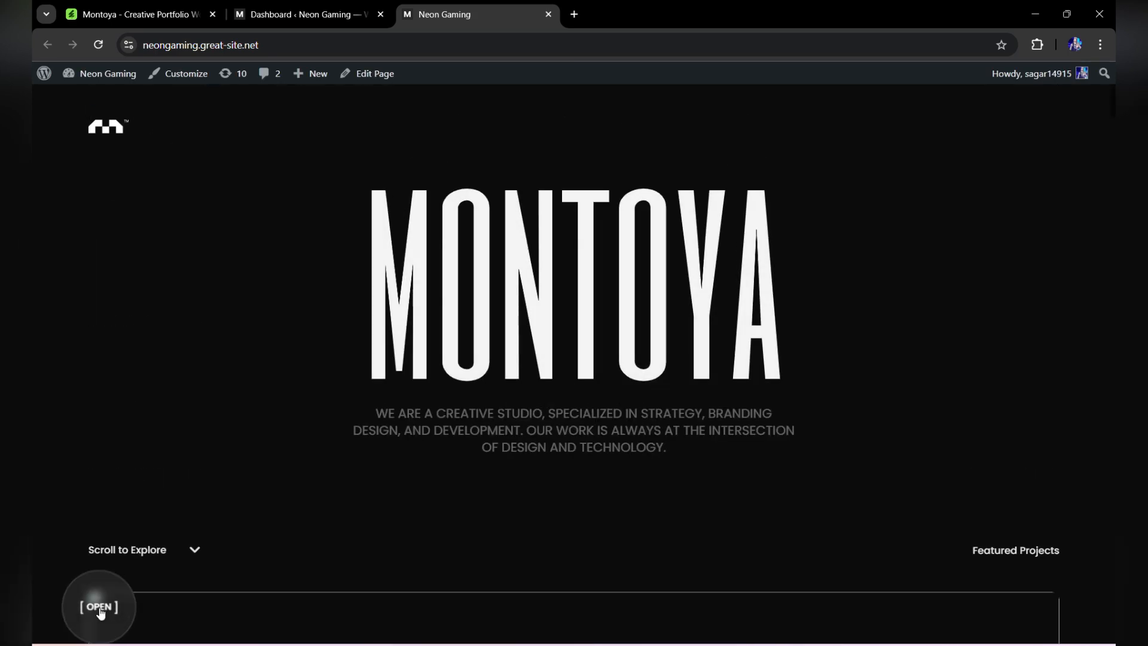